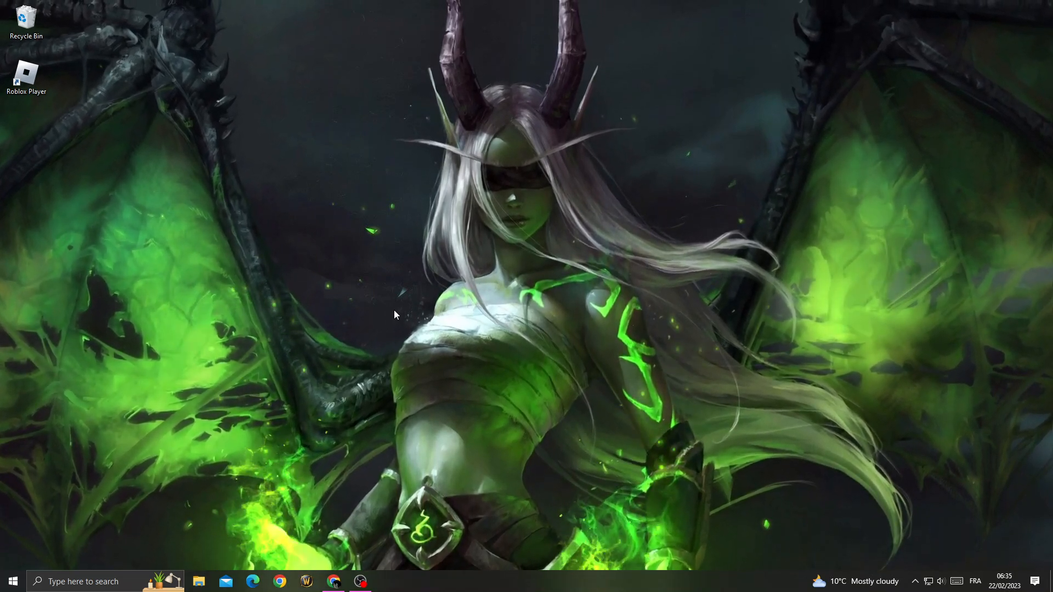
Launch Device Manager from the search panel's recent items and centre its window
left_click(83, 581)
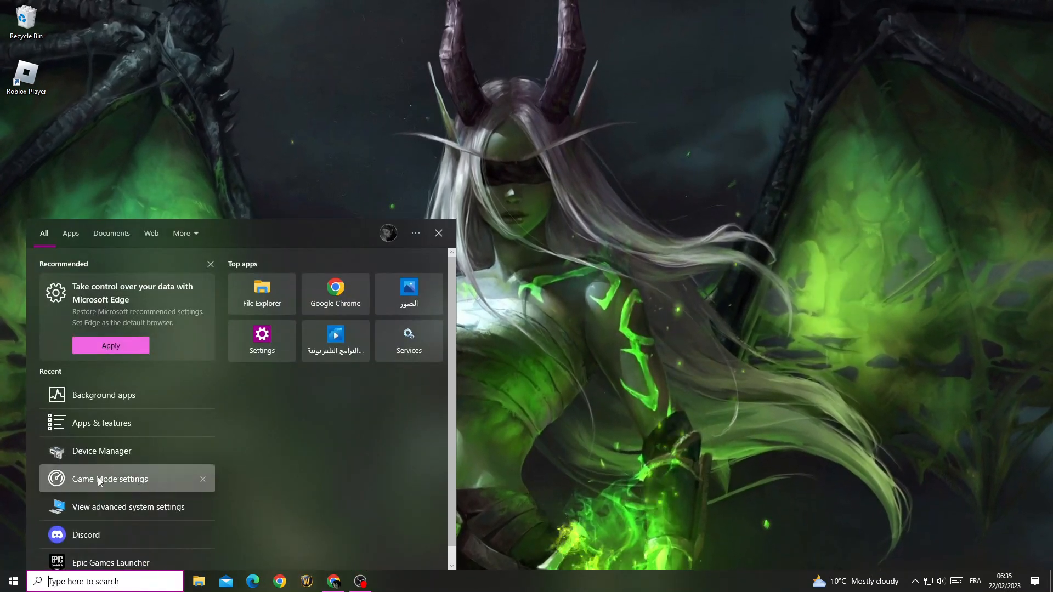
left_click(129, 451)
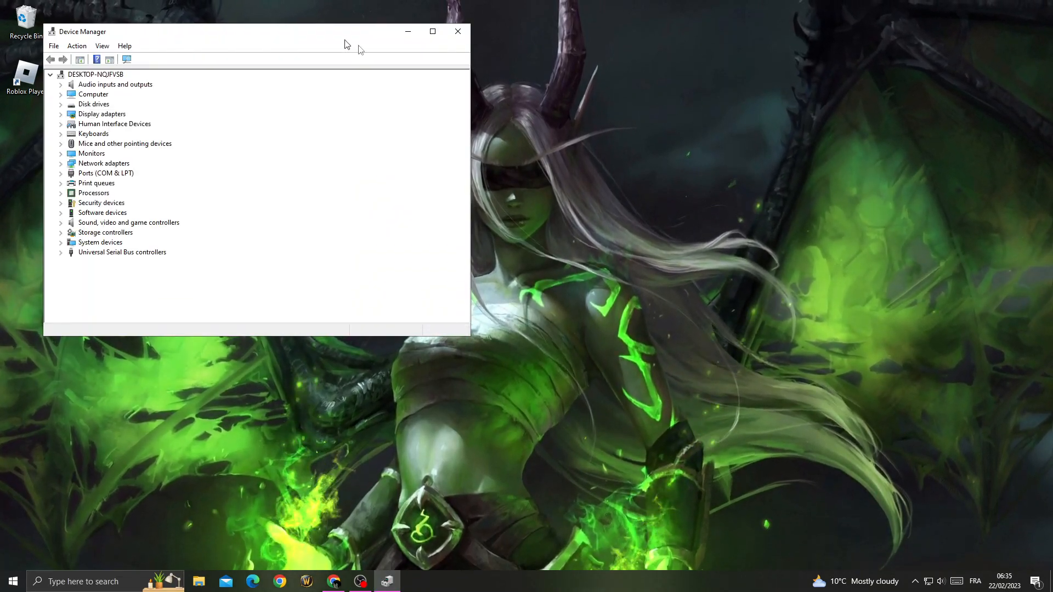
left_click_drag(346, 37, 588, 145)
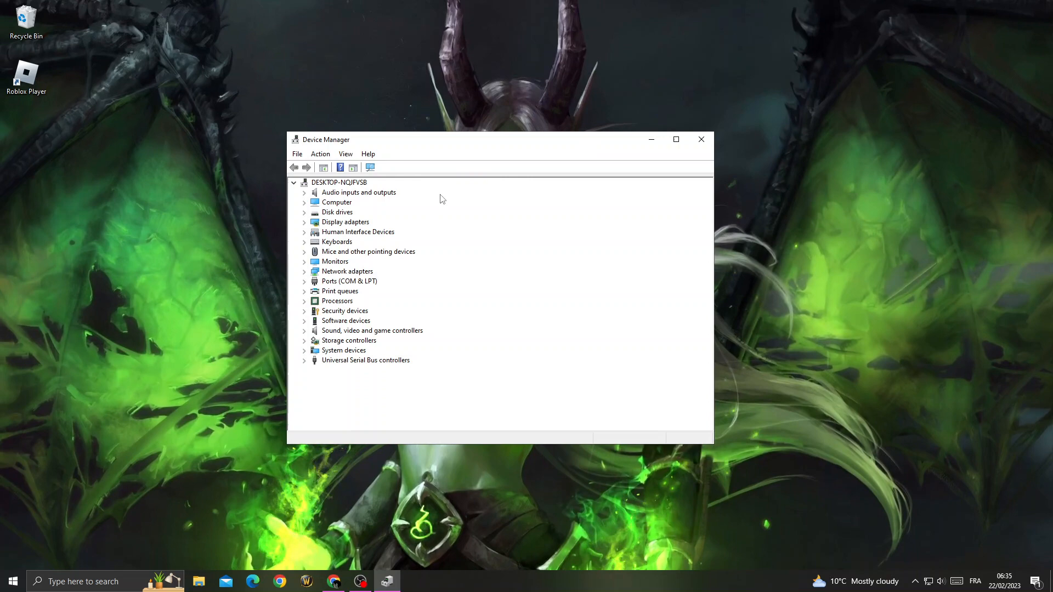
Run an automatic driver search for the NVIDIA GeForce GTX 1650, which reports the best driver installed
left_click(305, 223)
right_click(387, 242)
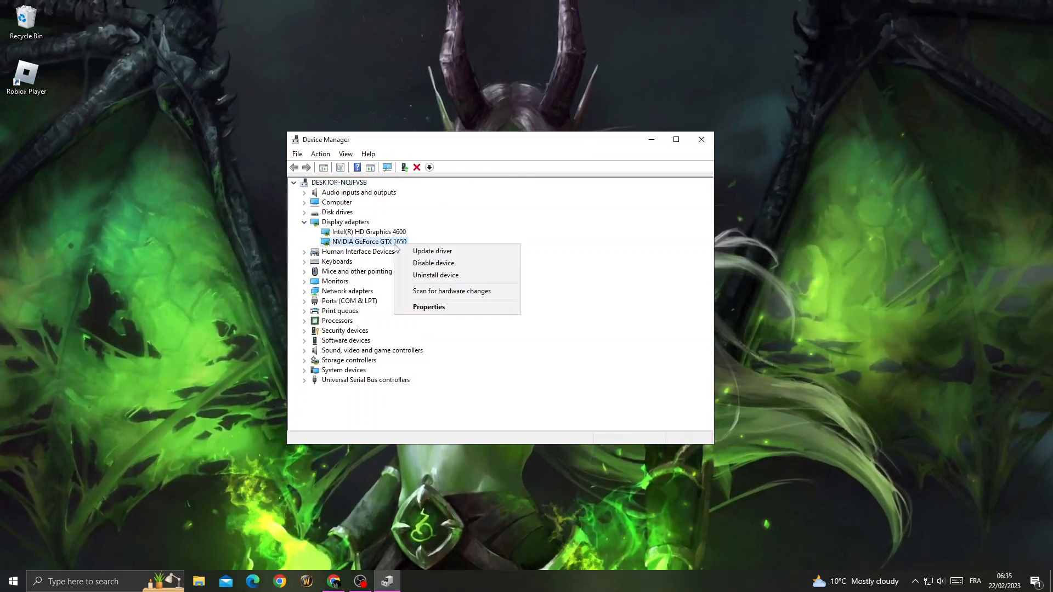
left_click(449, 252)
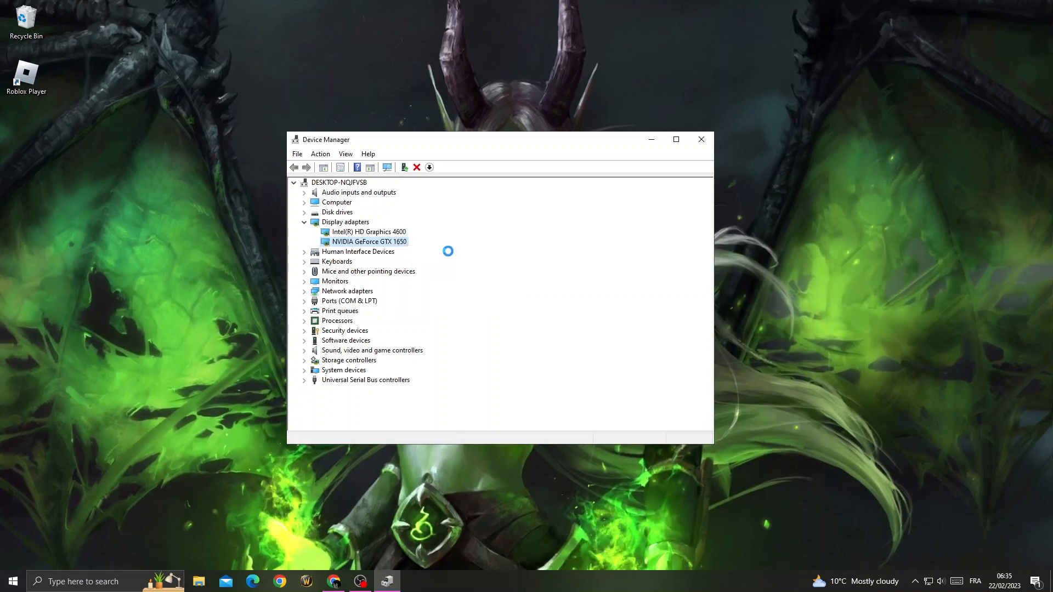
left_click(453, 266)
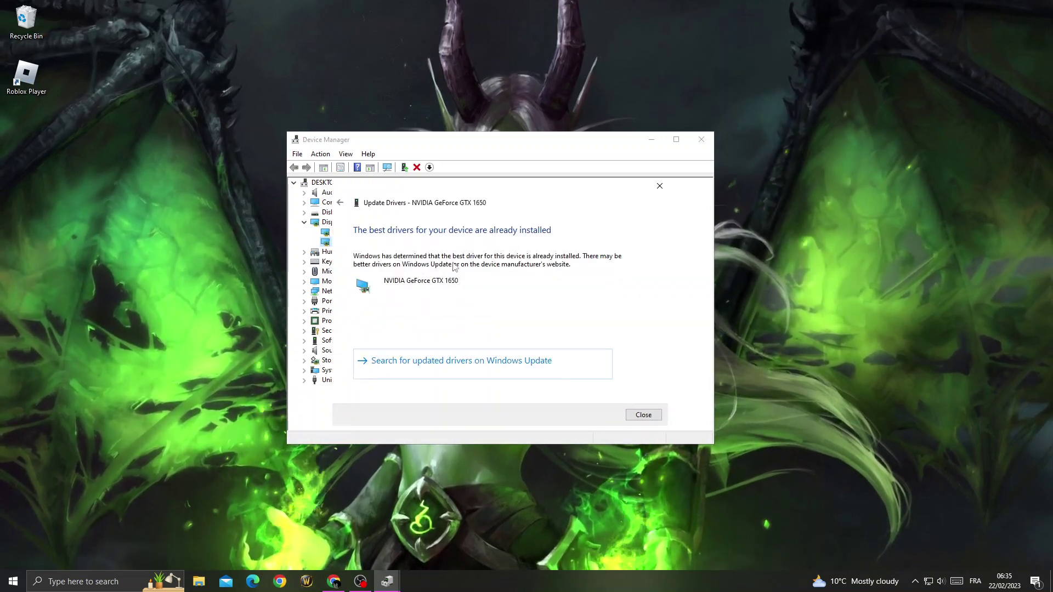
left_click(661, 186)
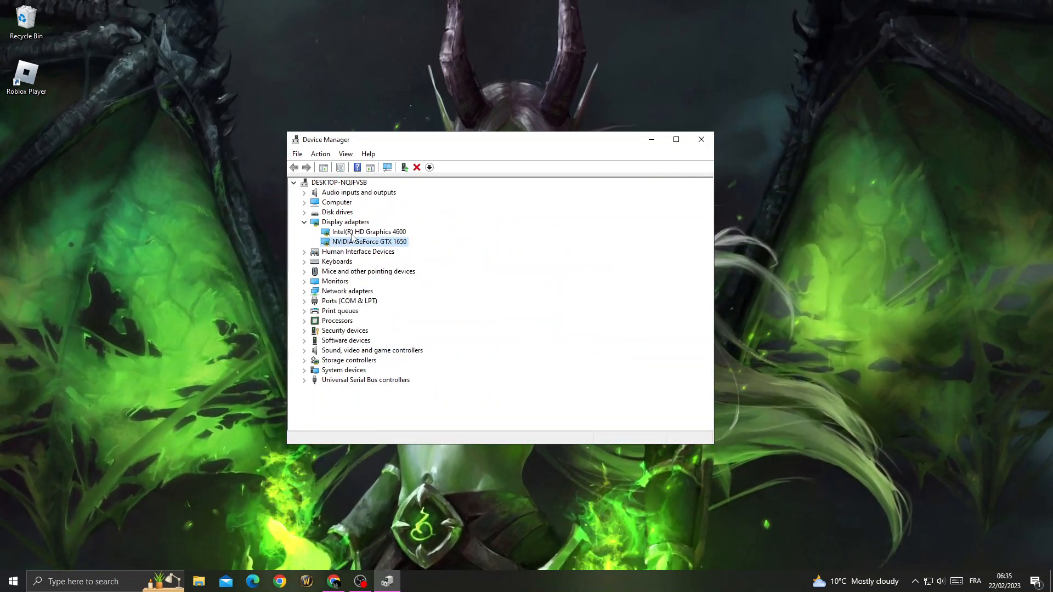
Run the same driver check for the Intel HD Graphics 4600, then close Device Manager
right_click(354, 234)
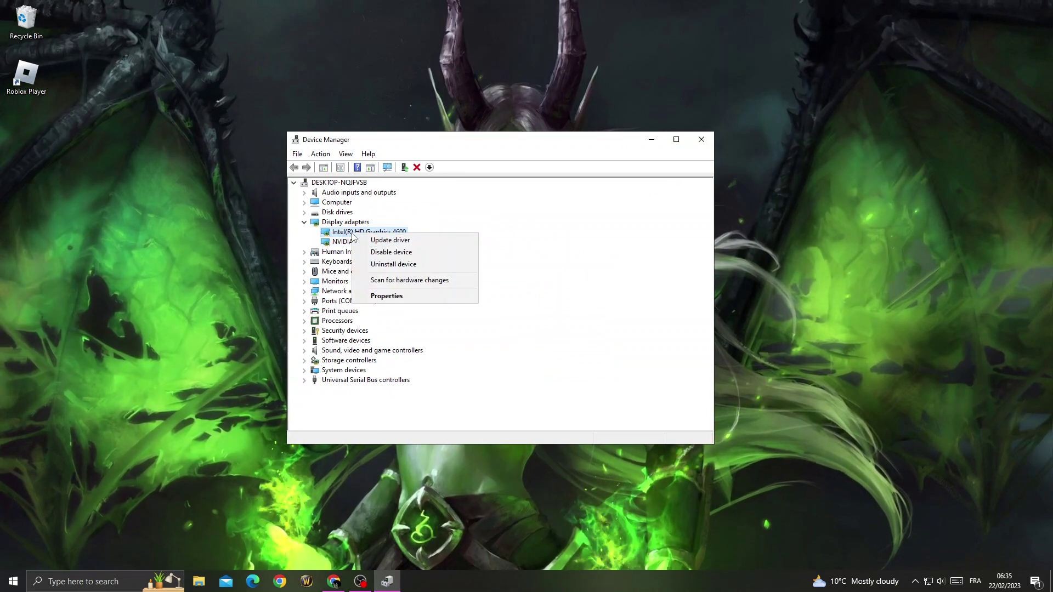
left_click(390, 241)
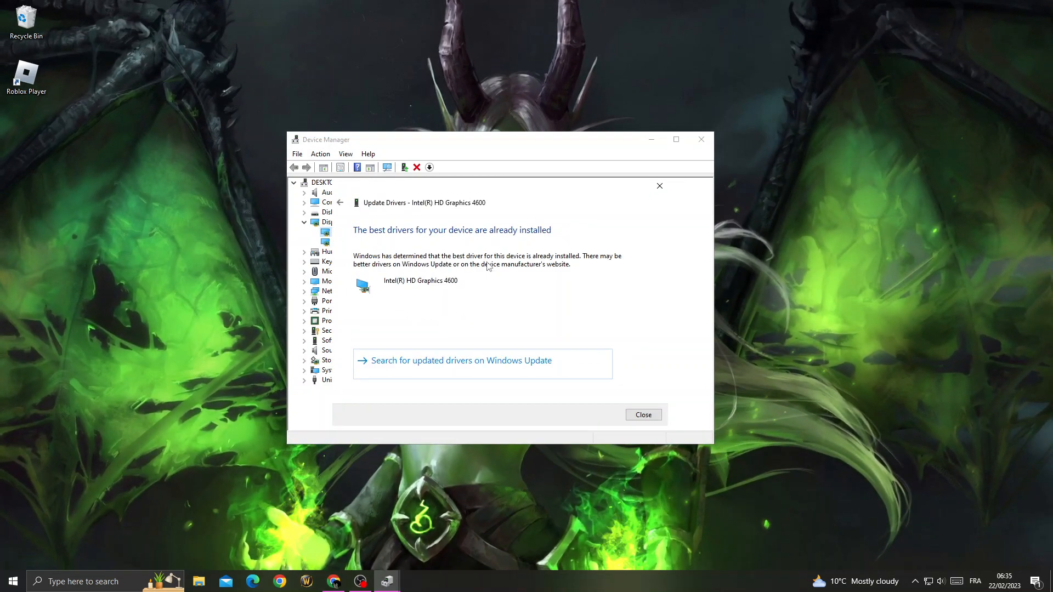
left_click(659, 186)
left_click(701, 139)
Choose Restart from the Start menu's power options
left_click(13, 582)
left_click(13, 557)
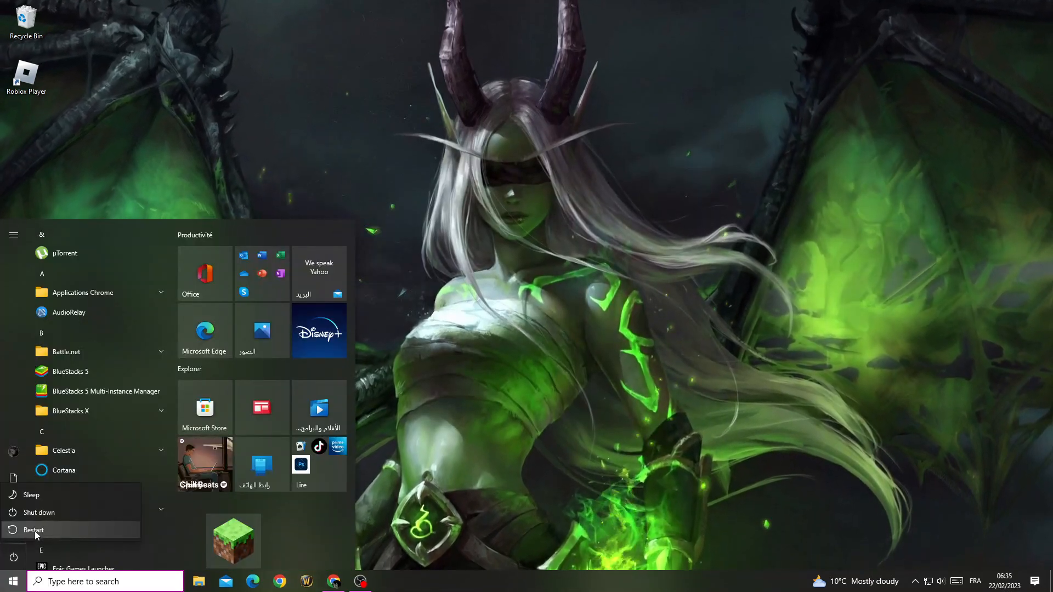
left_click(34, 531)
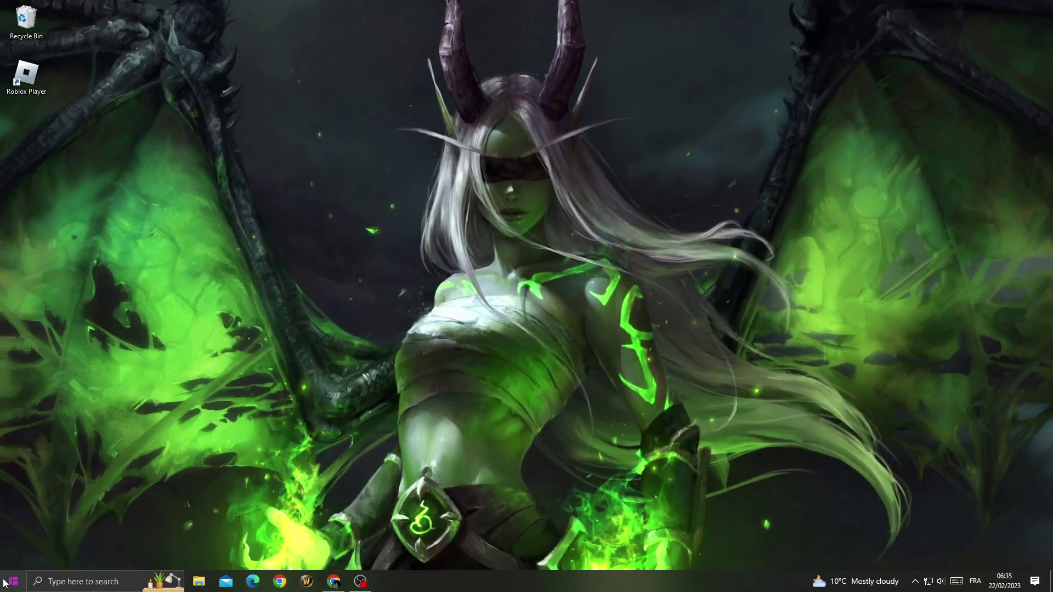
Run the Roblox Player desktop shortcut as administrator and bring OBS back on screen
right_click(35, 86)
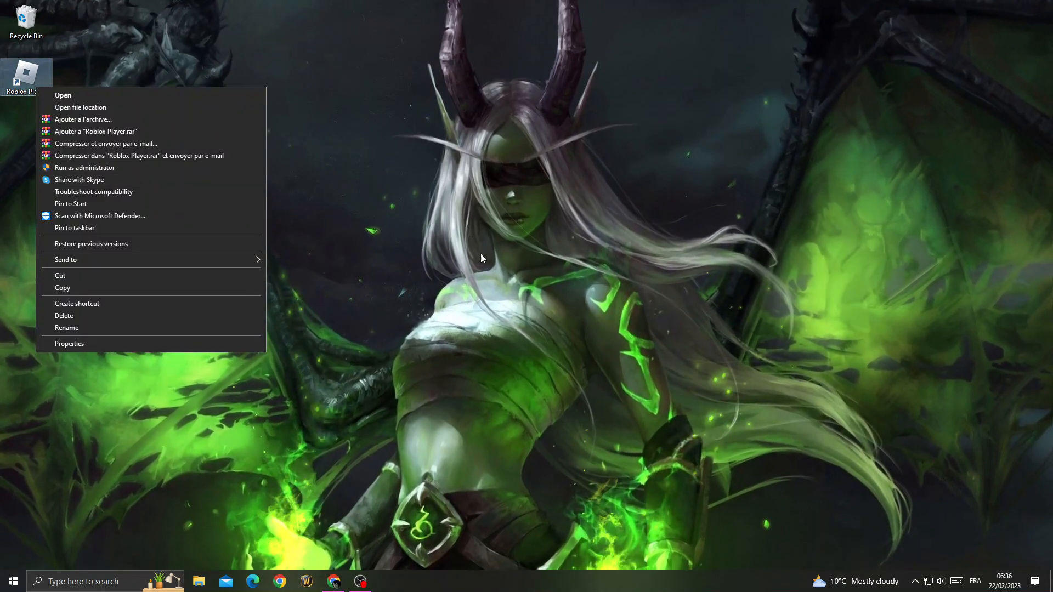
left_click(428, 370)
left_click(361, 581)
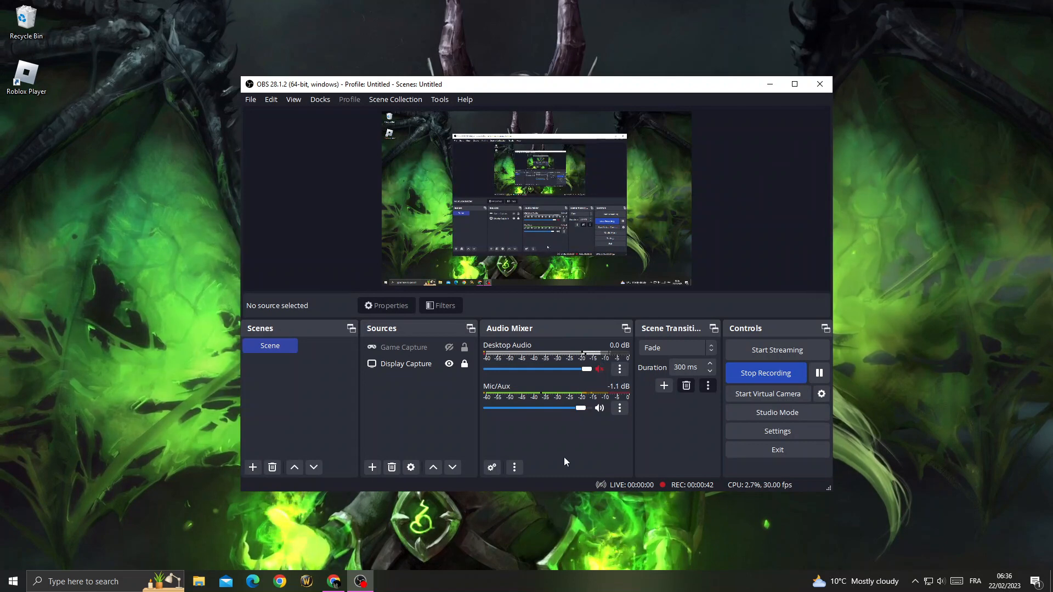